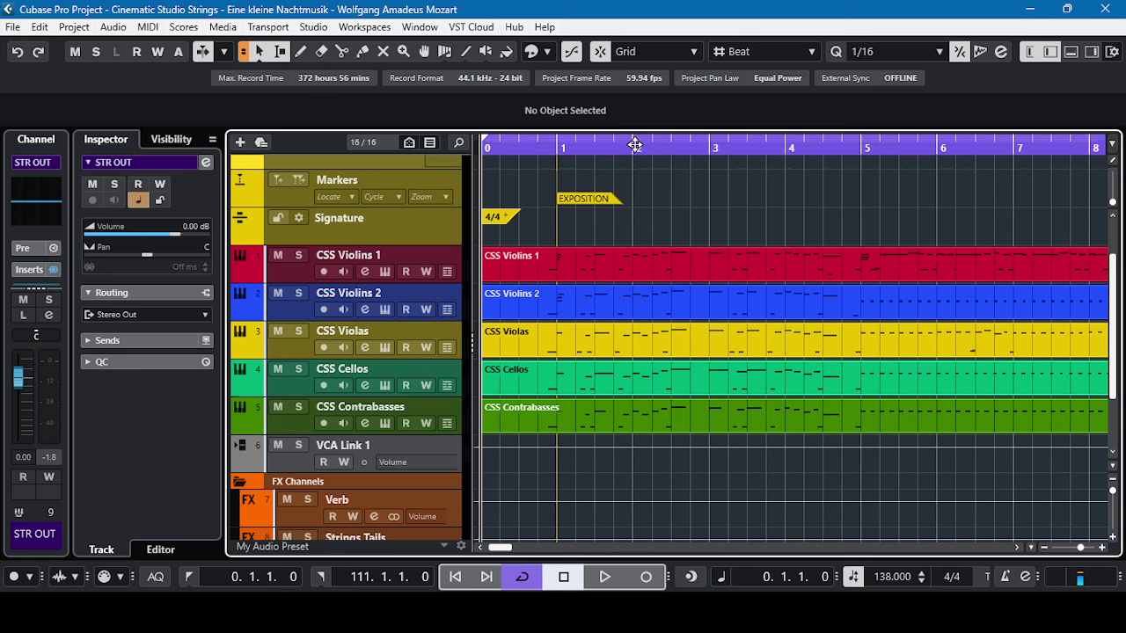
{"action": "left_click_drag", "start_coordinate": [632, 146], "coordinate": [700, 150]}
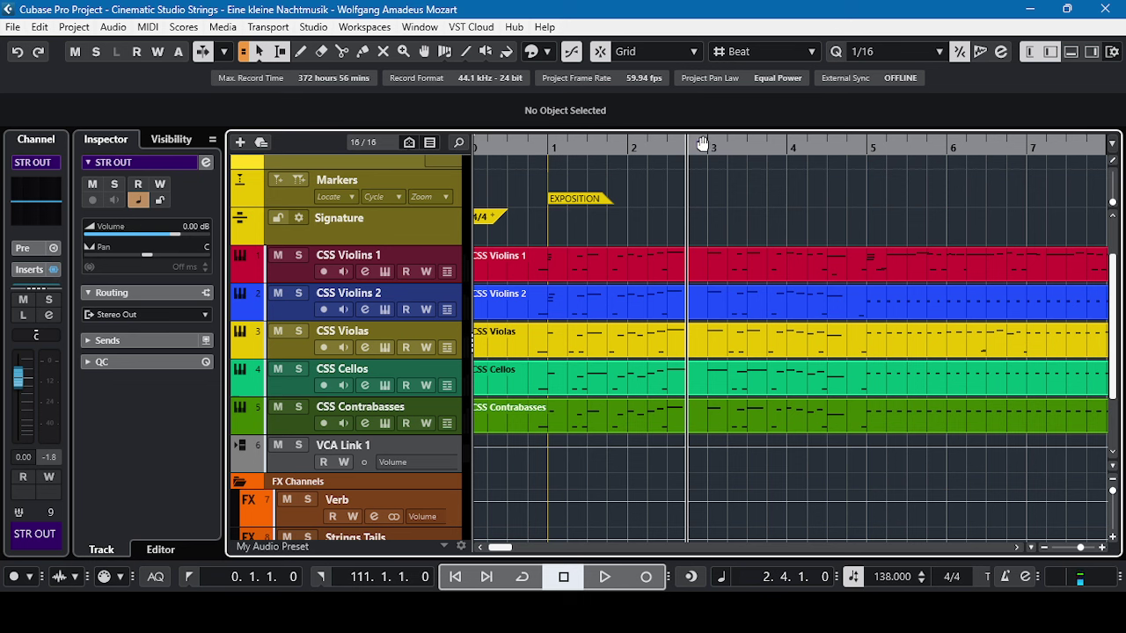
{"action": "left_click", "coordinate": [625, 143]}
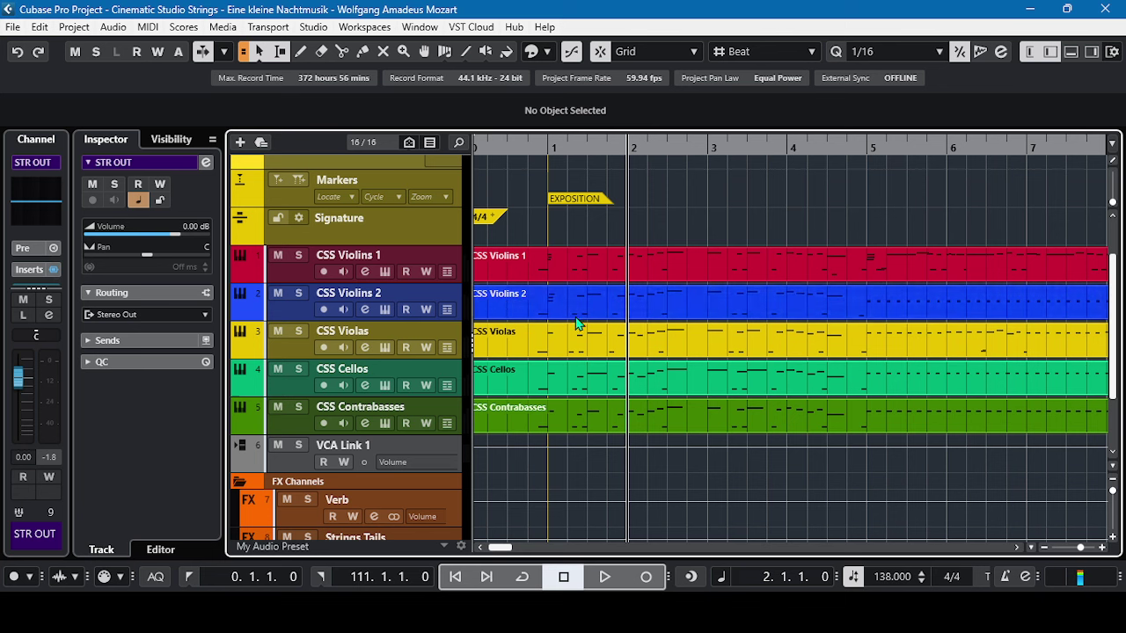
- In Tool Modifiers, assign Alt+Shift to the Select Tool's Set Cursor Position action, then apply and close Preferences
{"action": "left_click", "coordinate": [40, 28]}
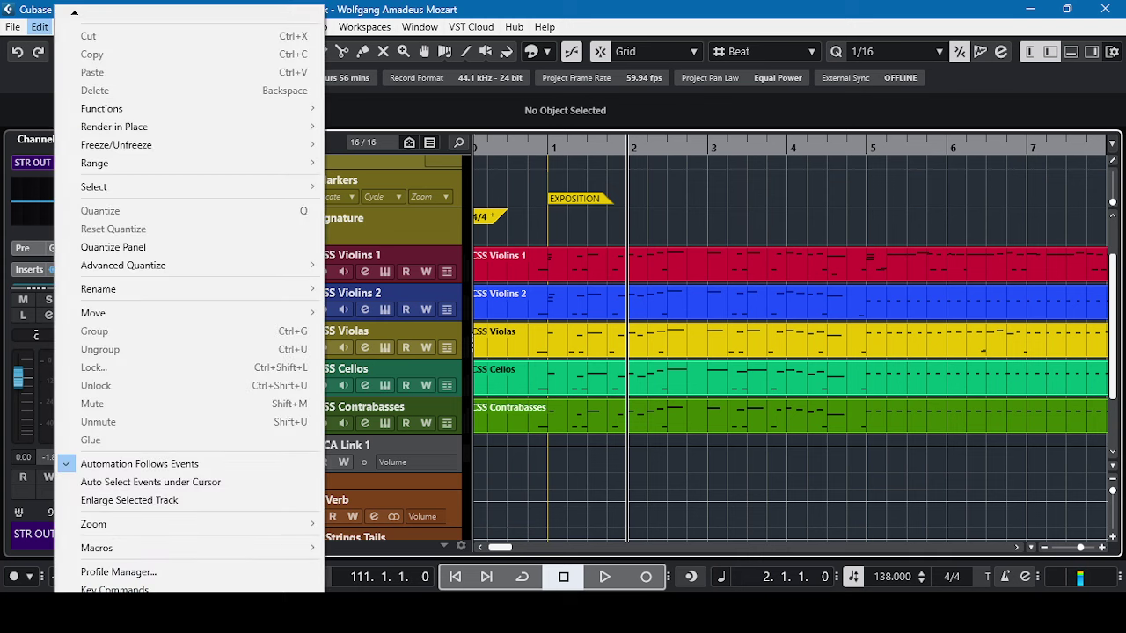
{"action": "left_click", "coordinate": [106, 588]}
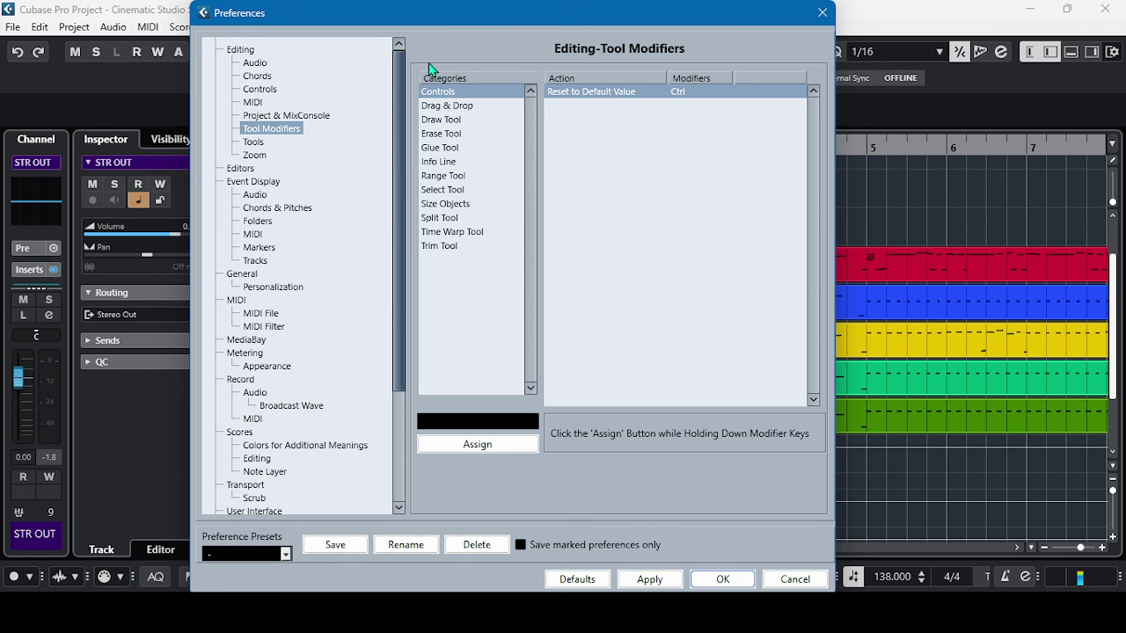
{"action": "left_click", "coordinate": [442, 191]}
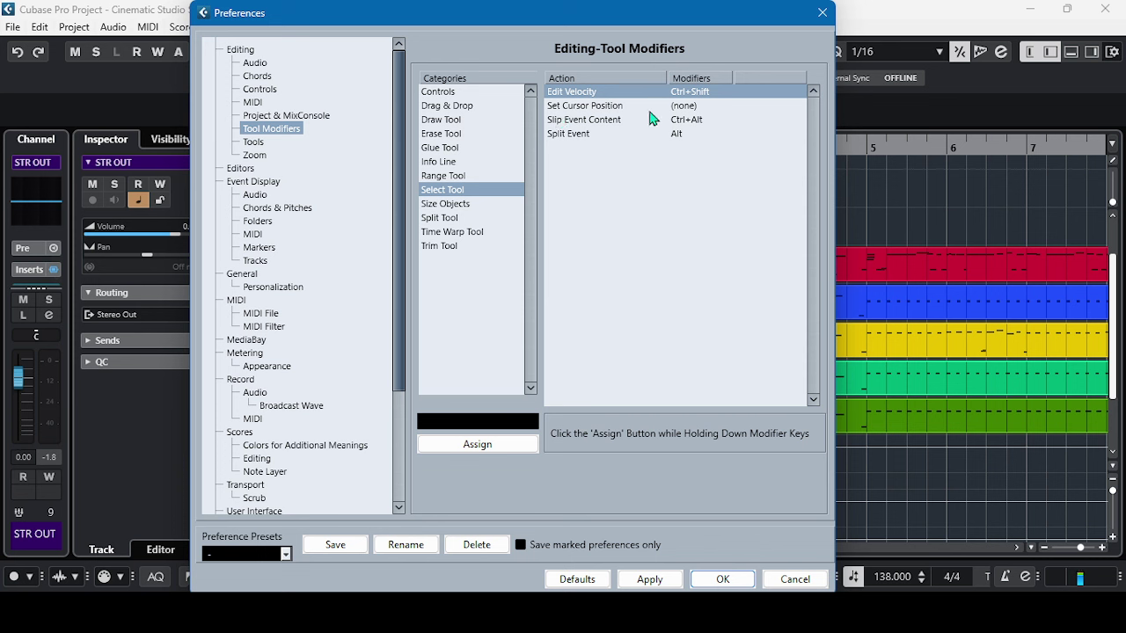
{"action": "left_click", "coordinate": [616, 106]}
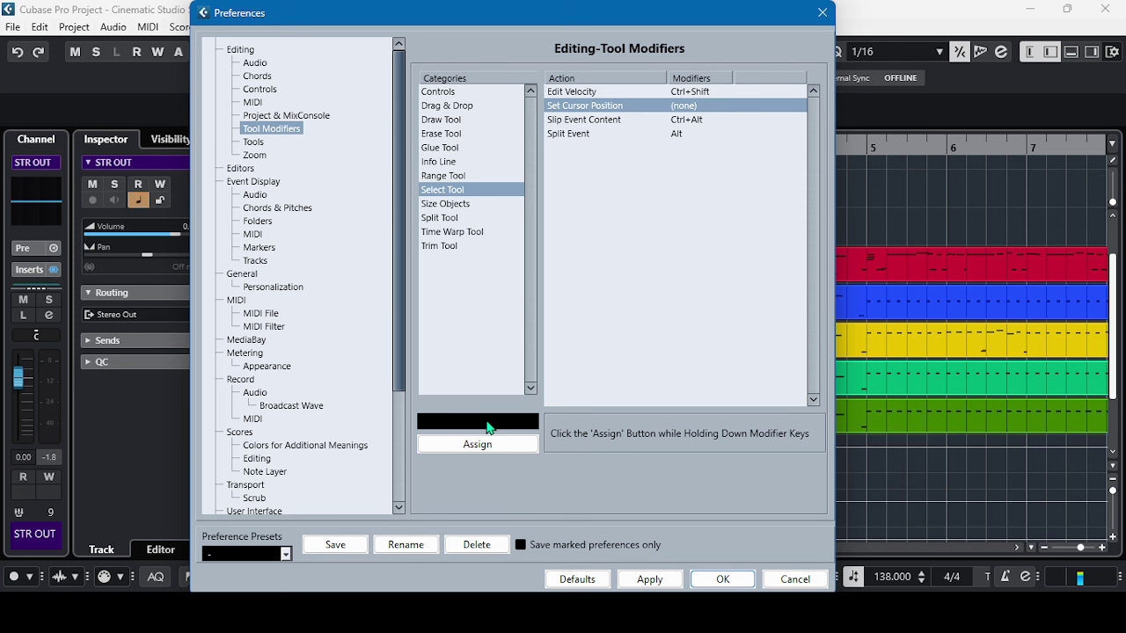
{"action": "key", "text": "alt+shift"}
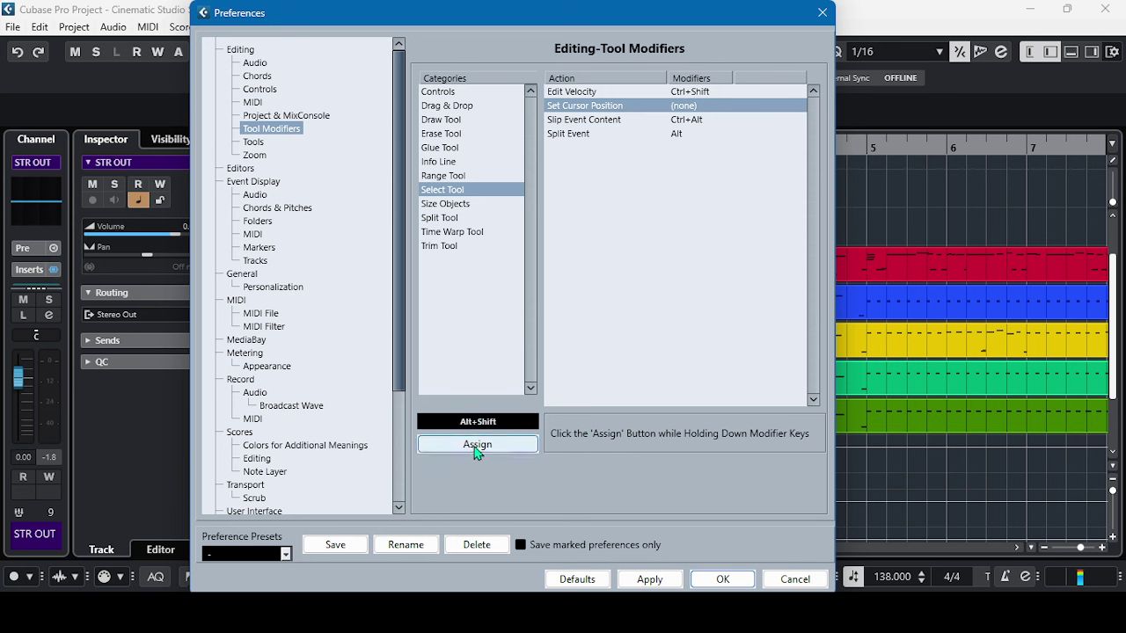
{"action": "left_click", "coordinate": [477, 450]}
{"action": "left_click", "coordinate": [656, 583]}
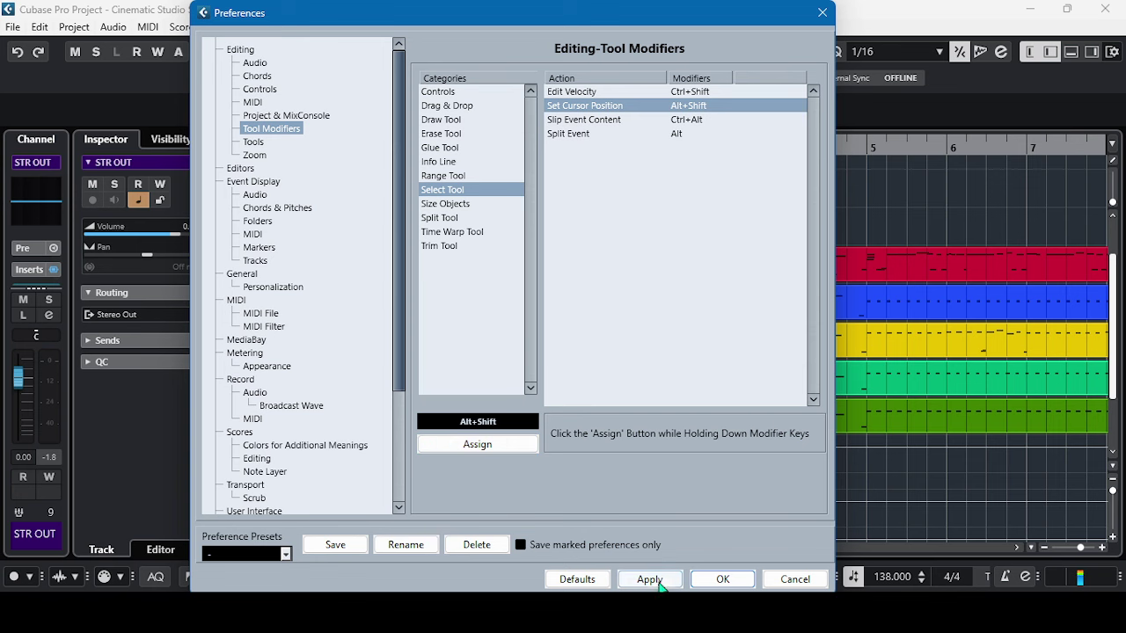
{"action": "left_click", "coordinate": [724, 580]}
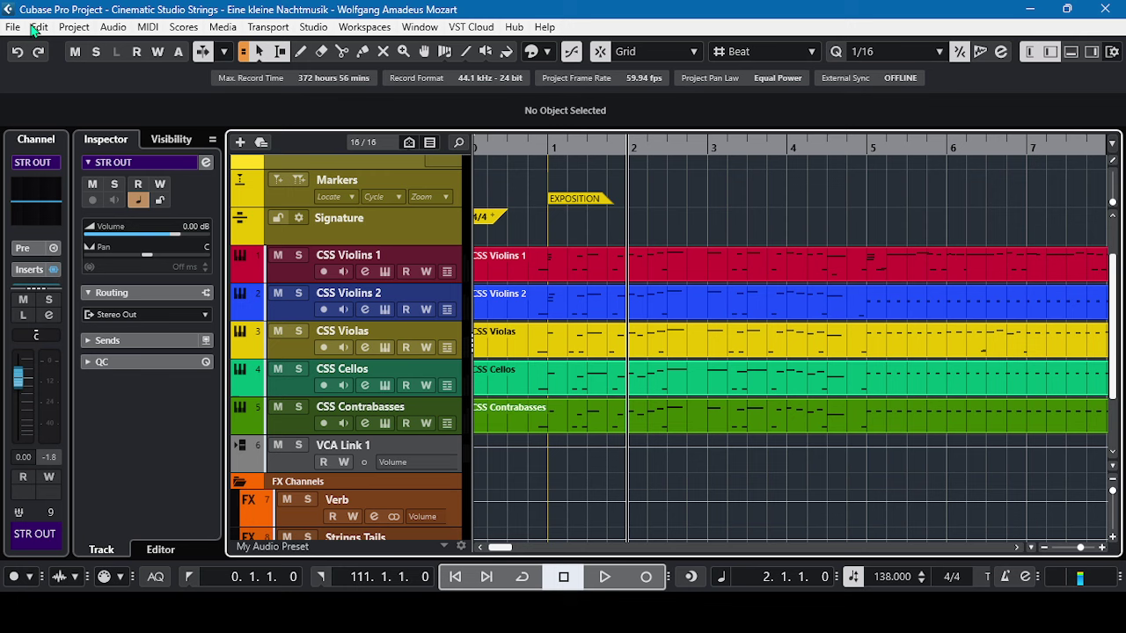
{"action": "left_click", "coordinate": [39, 27]}
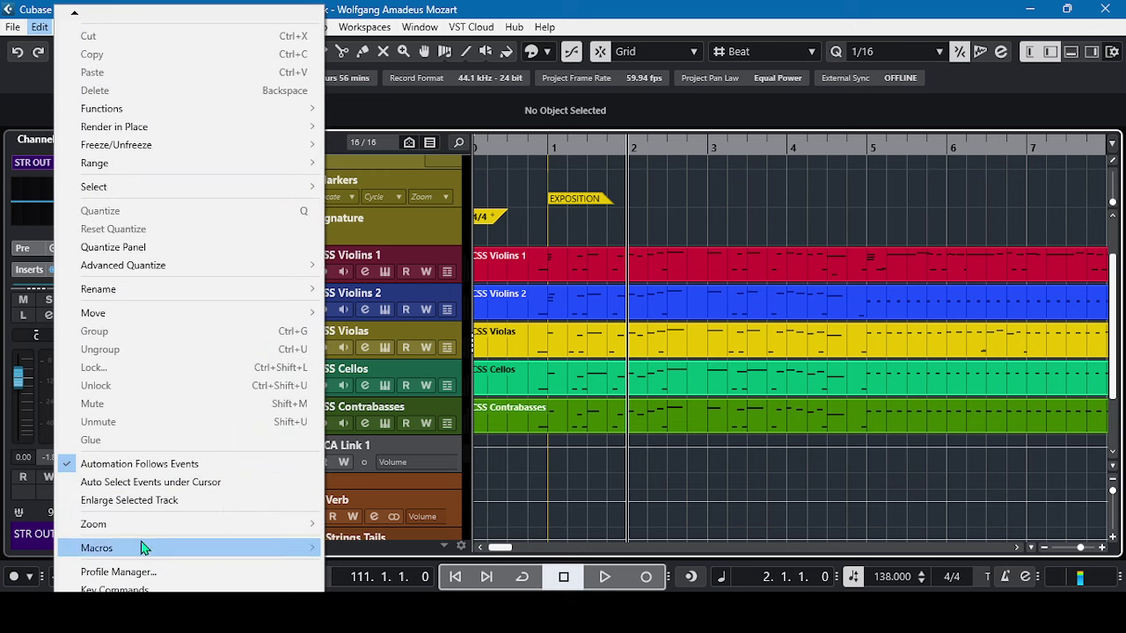
{"action": "left_click", "coordinate": [88, 588]}
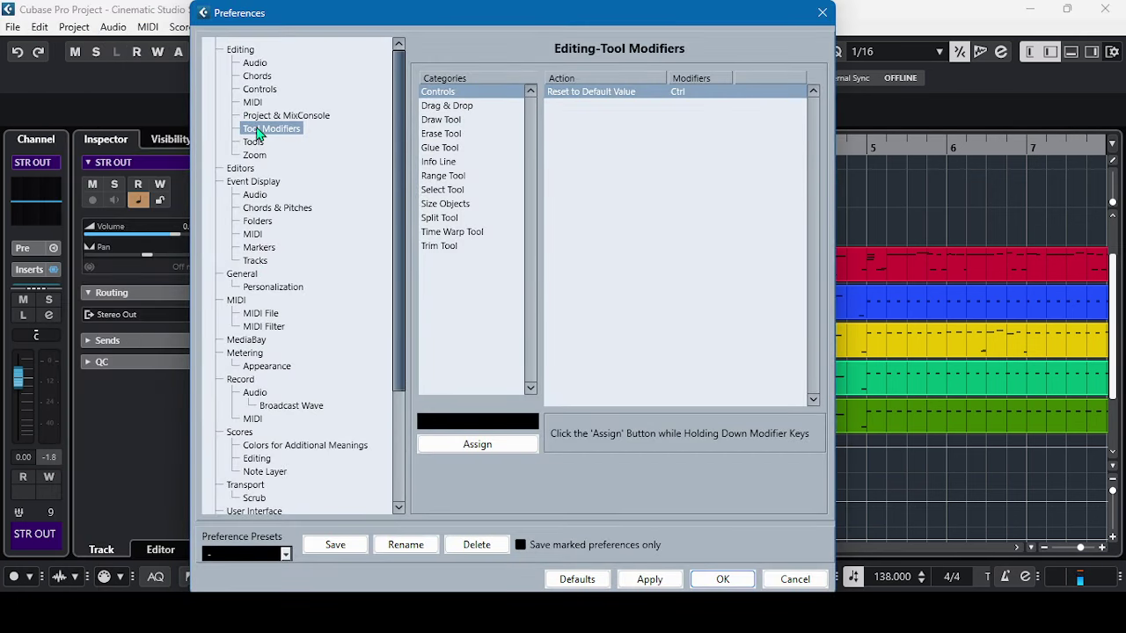
{"action": "left_click", "coordinate": [445, 191]}
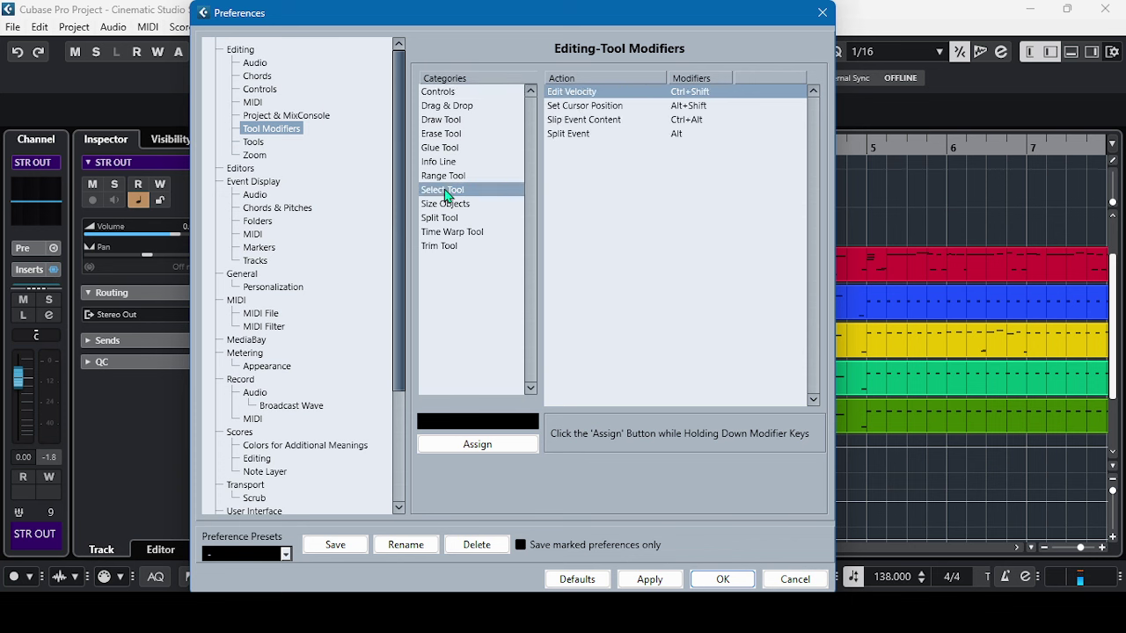
{"action": "left_click", "coordinate": [609, 110]}
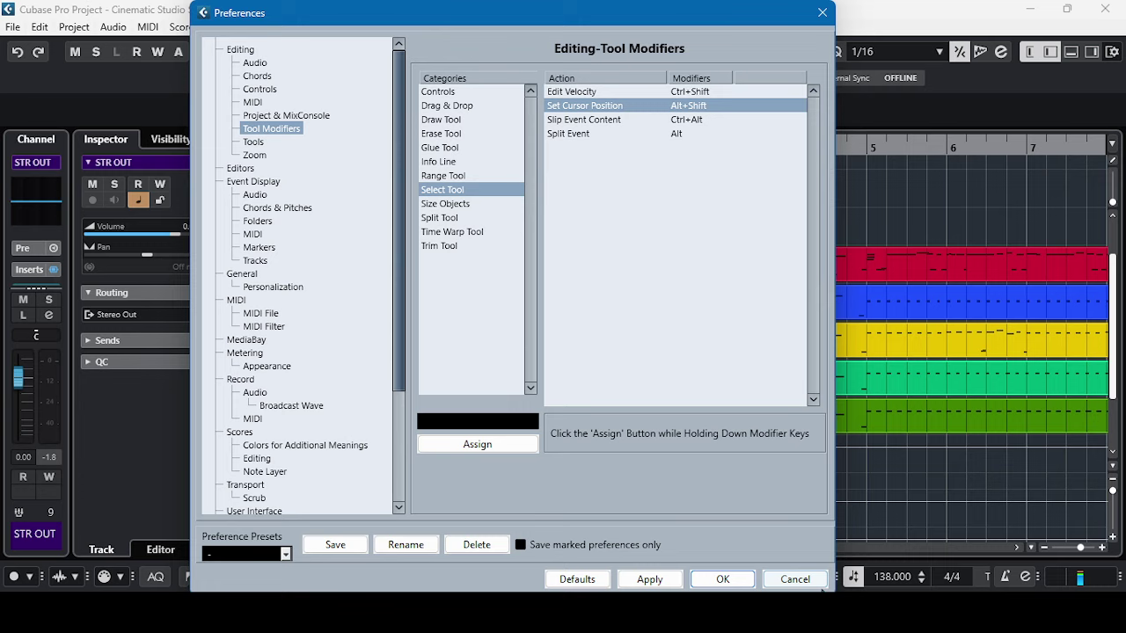
{"action": "left_click", "coordinate": [805, 579]}
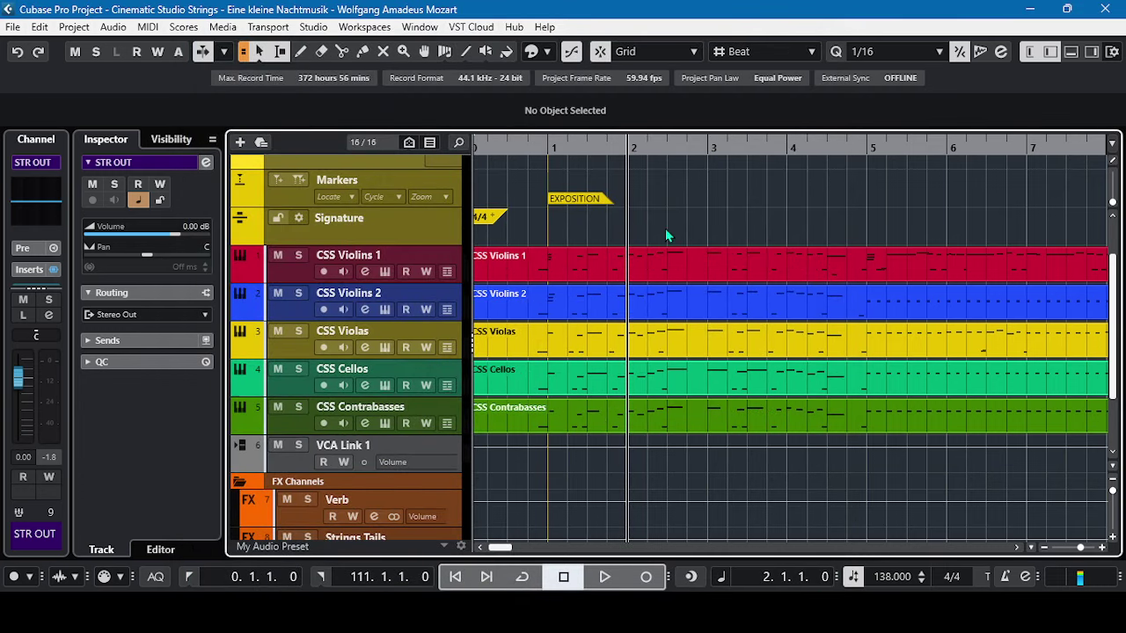
{"action": "scroll", "coordinate": [773, 351], "scroll_direction": "up", "scroll_amount": 2}
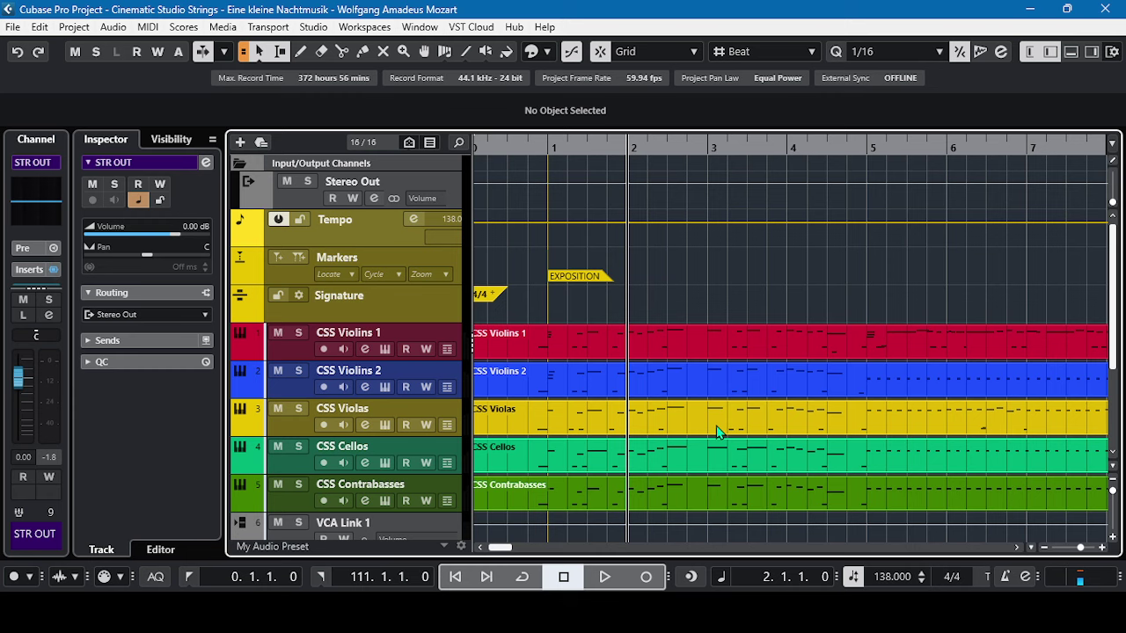
{"action": "scroll", "coordinate": [717, 426], "scroll_direction": "down", "scroll_amount": 2}
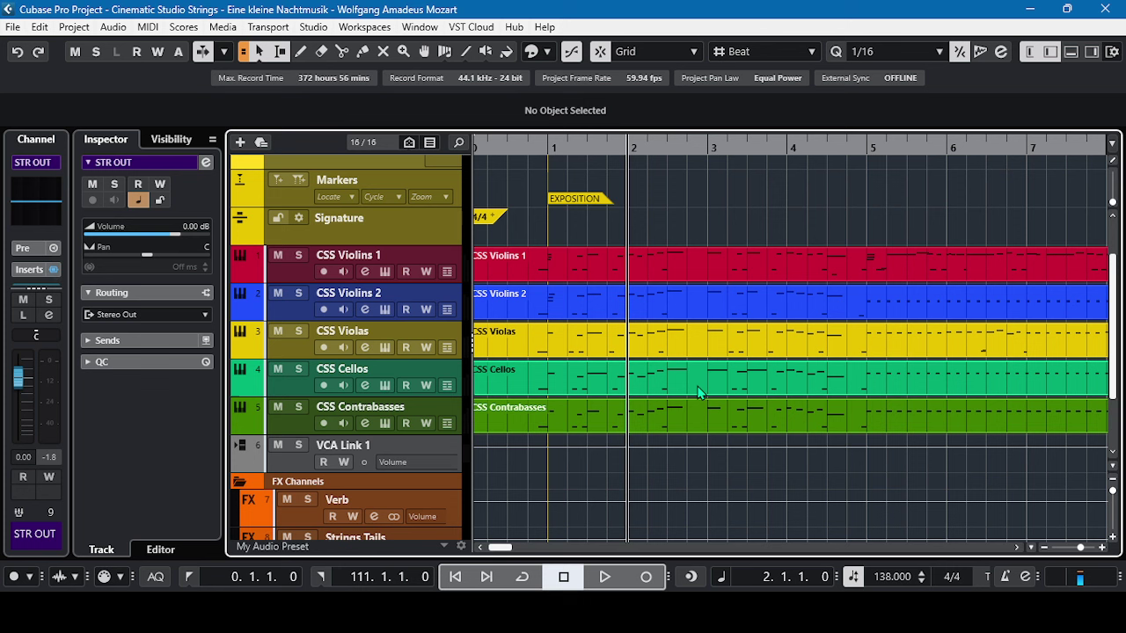
{"action": "key", "text": "space"}
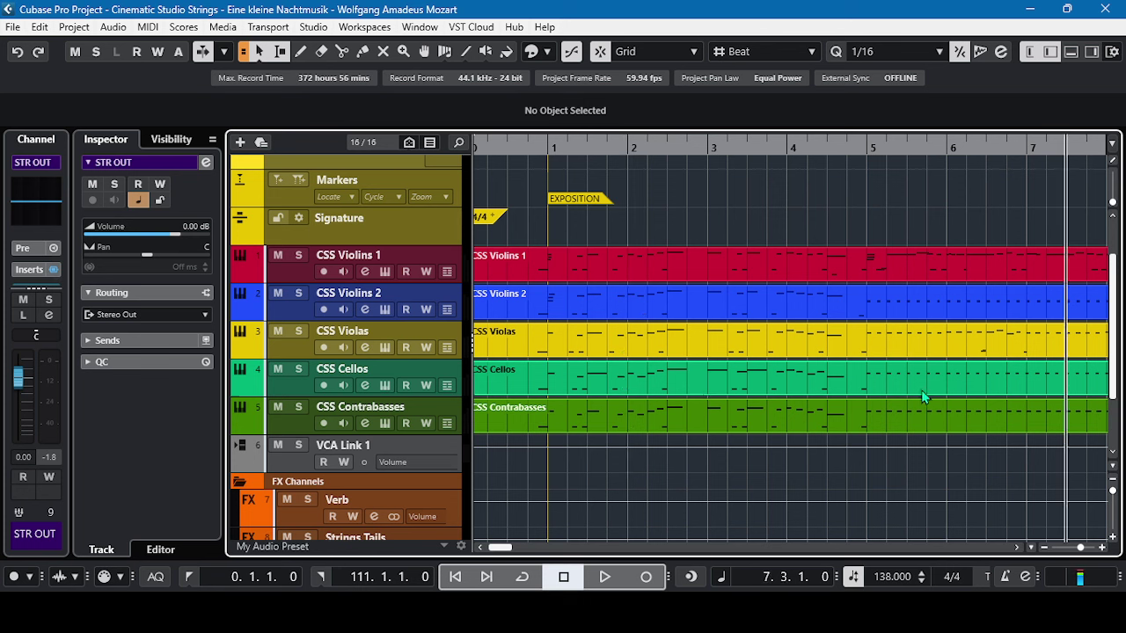
{"action": "left_click", "coordinate": [706, 389]}
{"action": "left_click", "coordinate": [729, 393]}
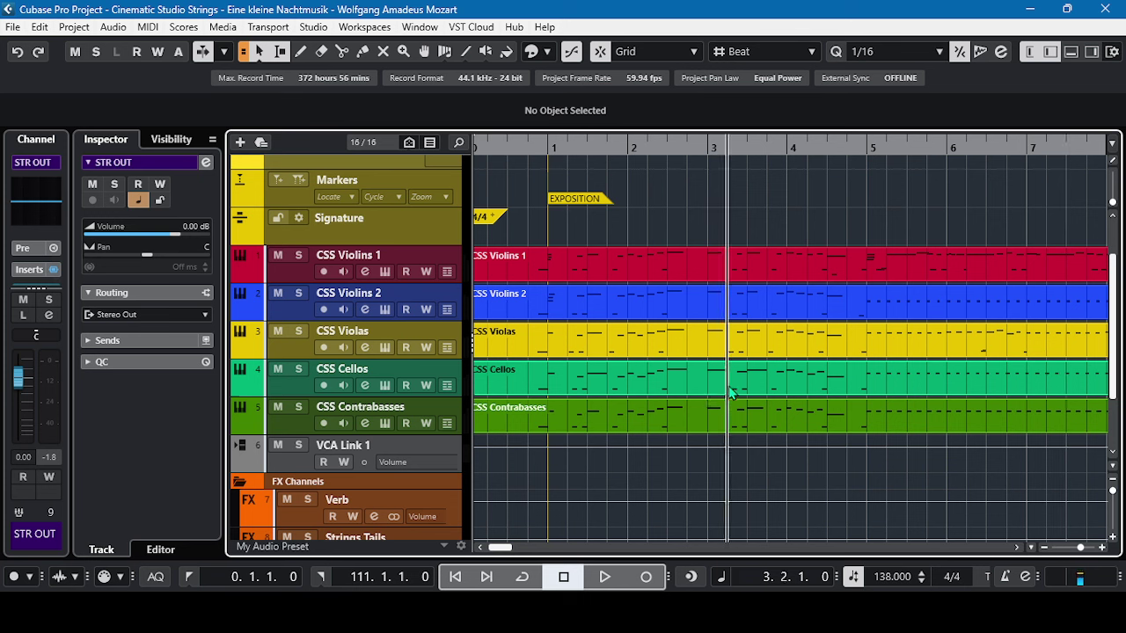
{"action": "left_click", "coordinate": [714, 393]}
{"action": "left_click", "coordinate": [729, 393]}
{"action": "left_click", "coordinate": [748, 394]}
{"action": "left_click", "coordinate": [768, 398]}
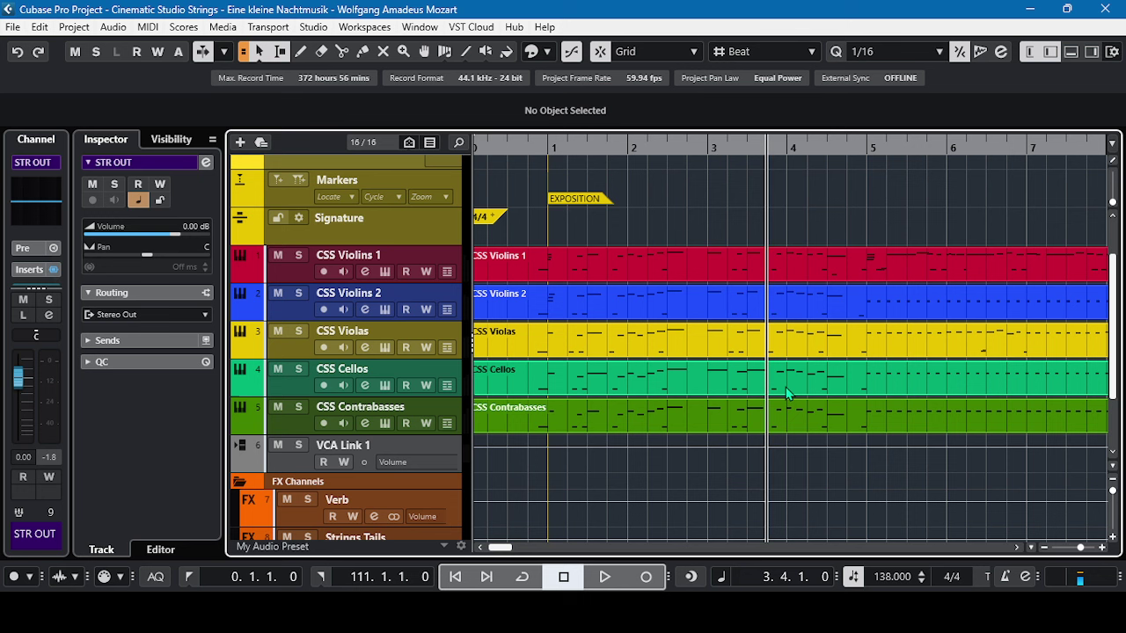
{"action": "left_click", "coordinate": [788, 393]}
{"action": "left_click", "coordinate": [809, 393]}
{"action": "left_click", "coordinate": [829, 391]}
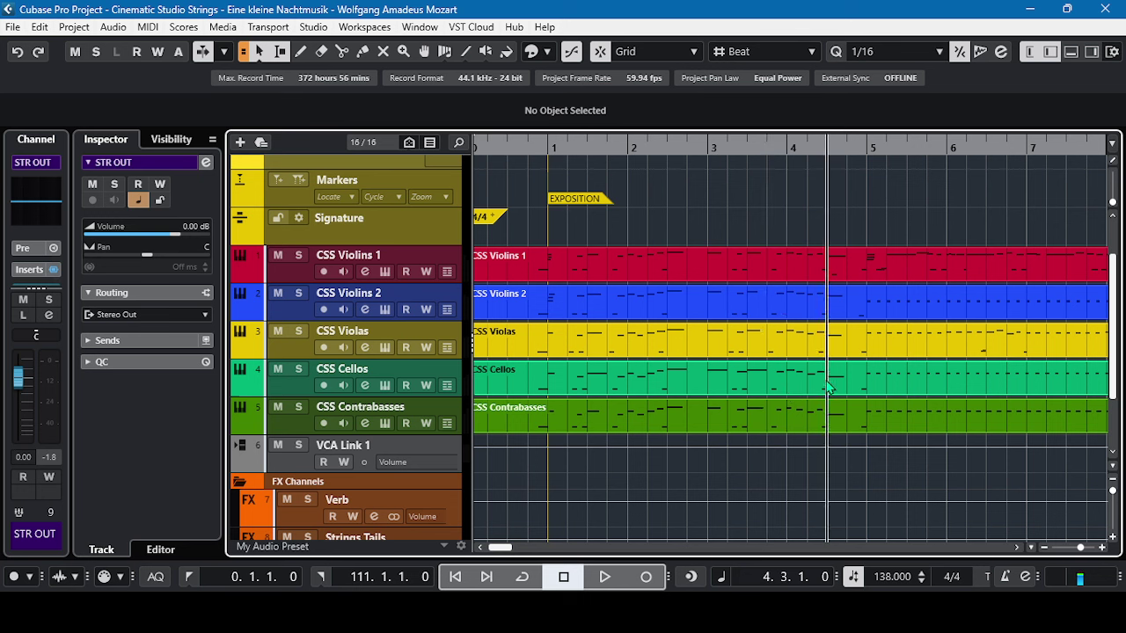
{"action": "left_click", "coordinate": [849, 388]}
{"action": "left_click", "coordinate": [869, 390]}
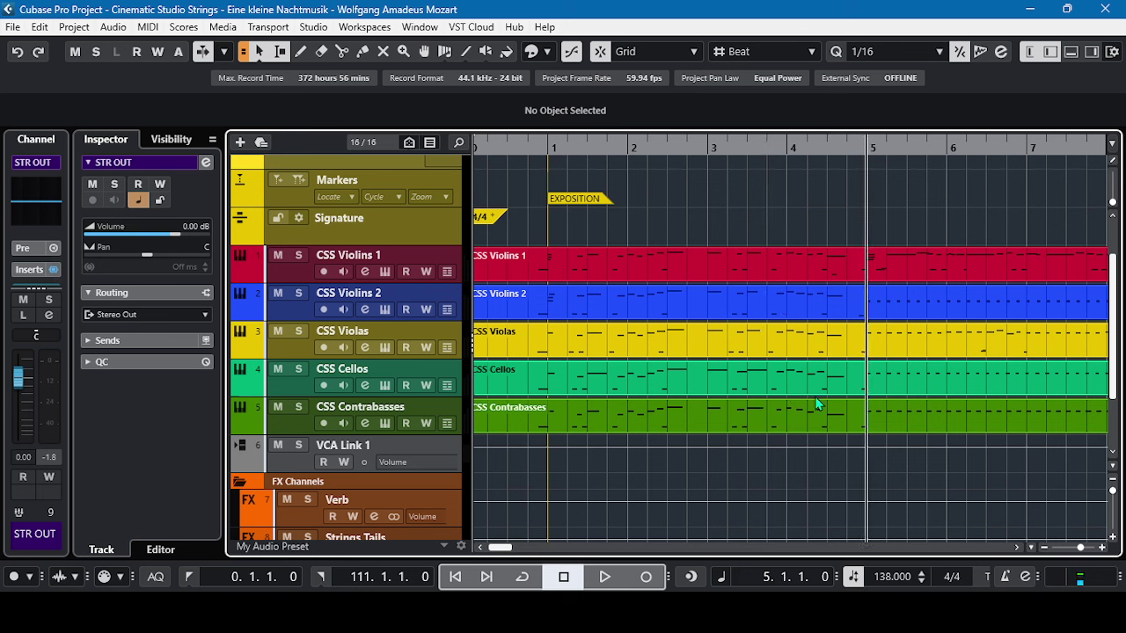
{"action": "left_click", "coordinate": [706, 392]}
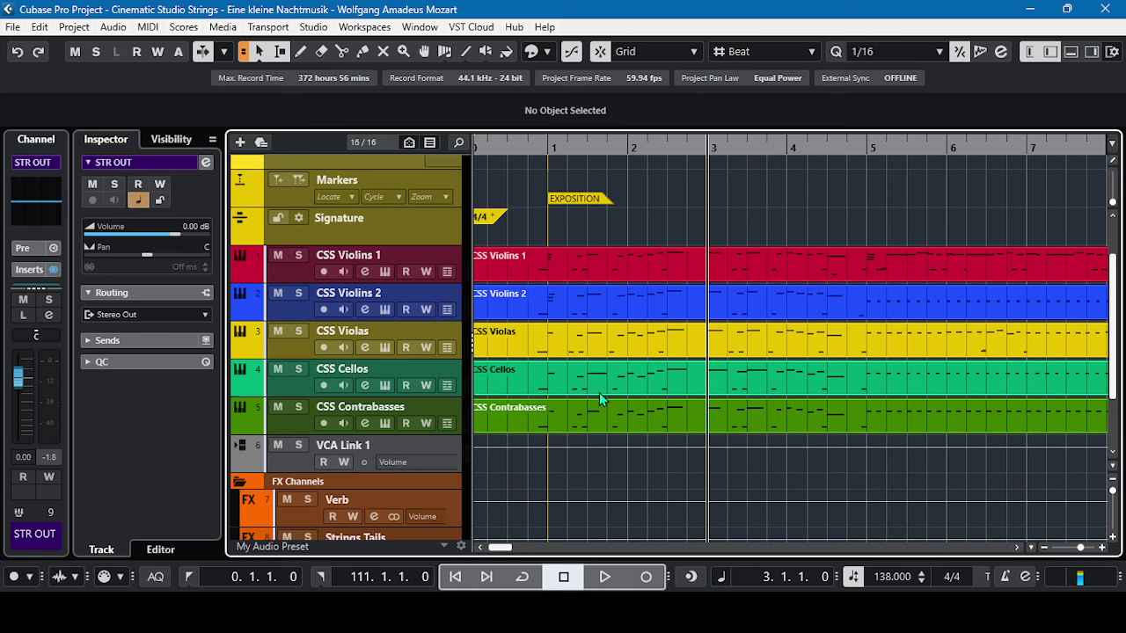
{"action": "left_click", "coordinate": [755, 228]}
{"action": "left_click", "coordinate": [808, 228]}
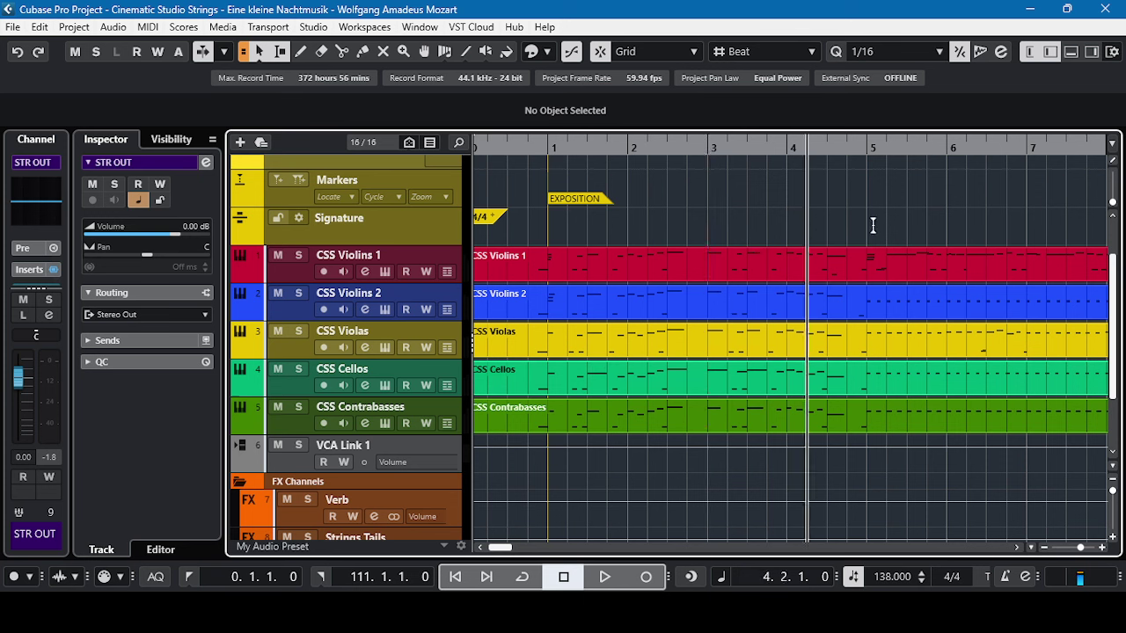
{"action": "left_click", "coordinate": [877, 233]}
{"action": "left_click", "coordinate": [925, 234]}
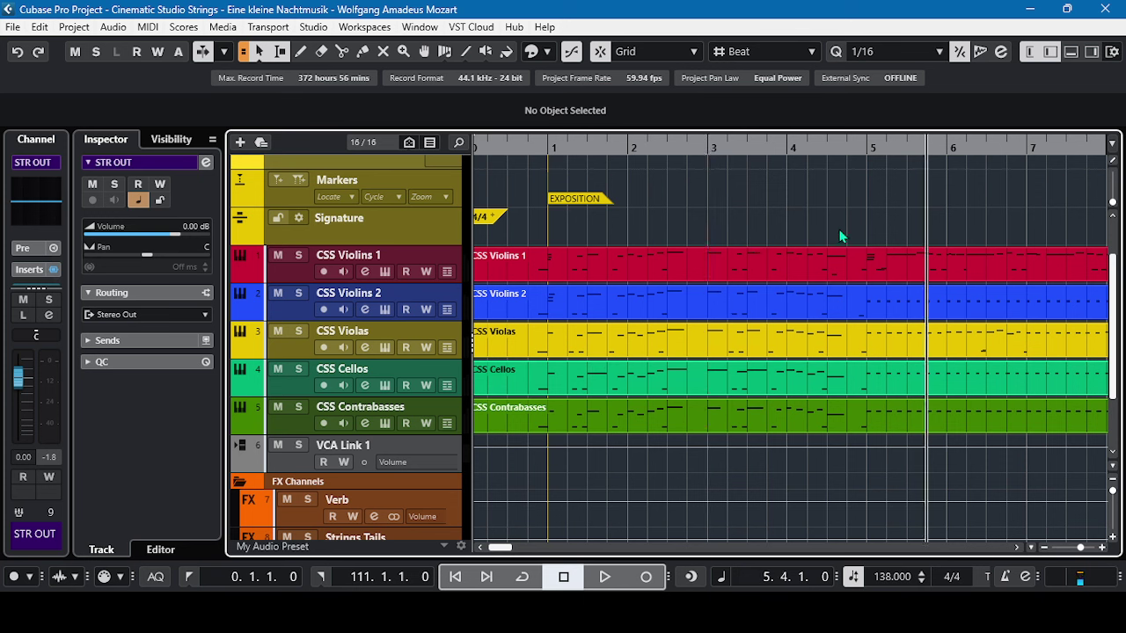
{"action": "left_click", "coordinate": [668, 230]}
{"action": "left_click", "coordinate": [649, 234]}
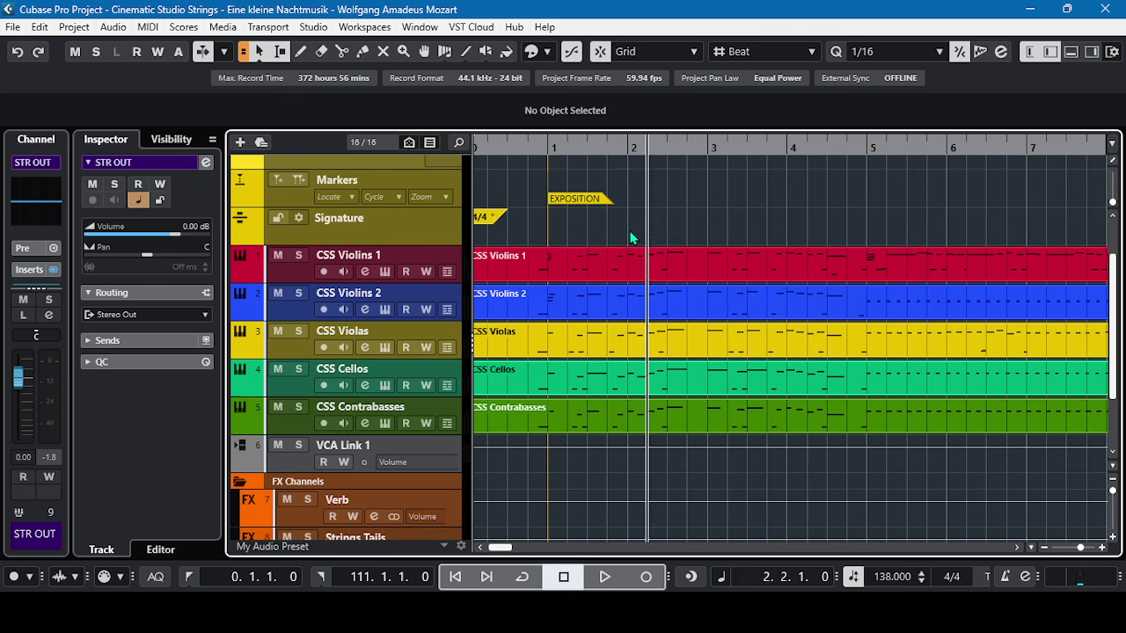
{"action": "left_click", "coordinate": [633, 239]}
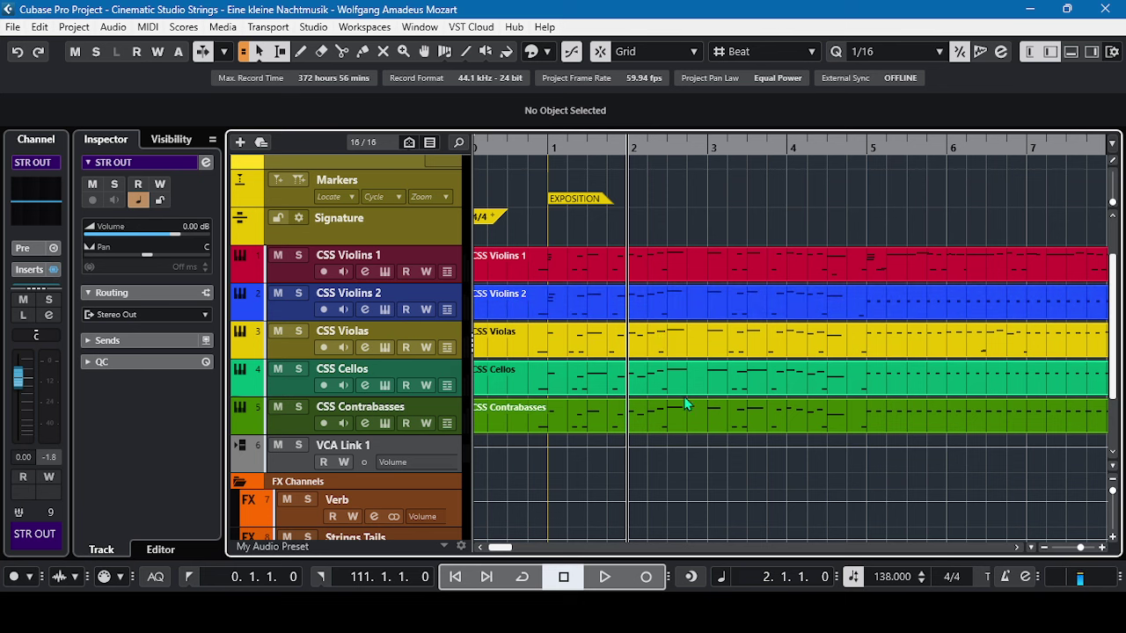
- Alt+Shift-drag across the event display to move the project cursor back to bar 1
{"action": "left_click_drag", "start_coordinate": [685, 396], "coordinate": [549, 389]}
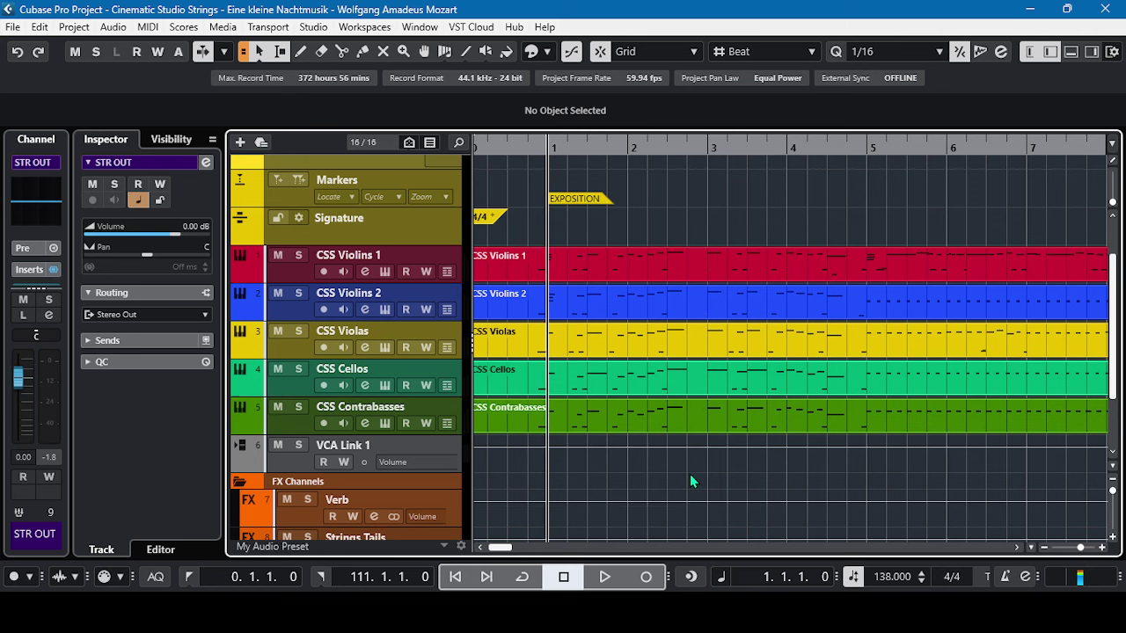